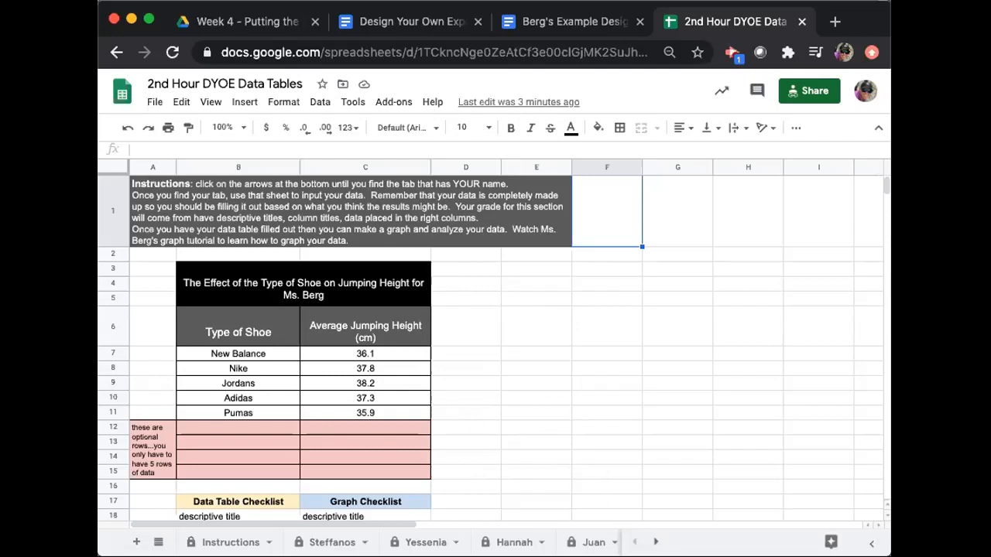
# Insert a chart from the shoe types and average jumping heights in B7:C11, and shift it slightly across the teacher's example sheet.
pyautogui.click(656, 542)
pyautogui.click(656, 542)
pyautogui.click(656, 542)
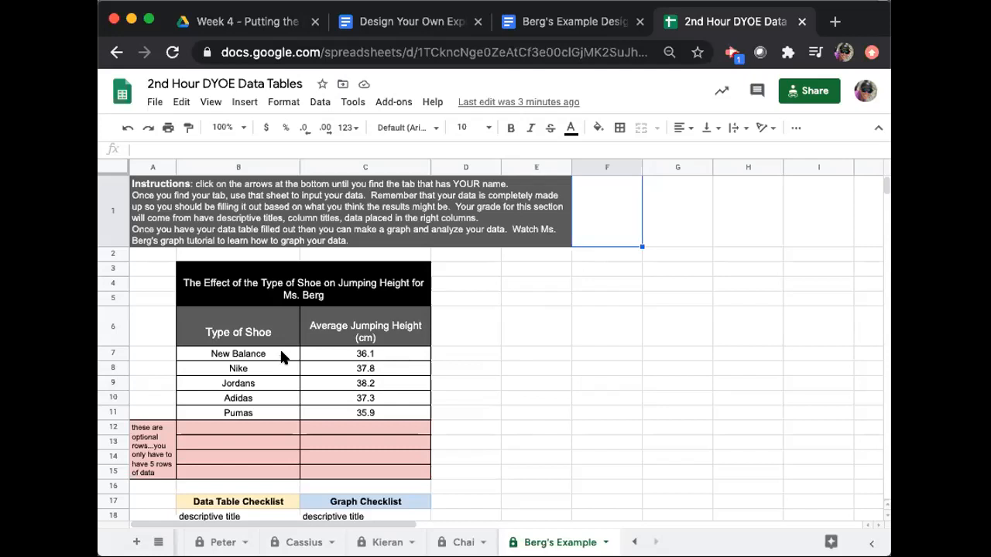
pyautogui.moveTo(271, 355); pyautogui.dragTo(358, 415)
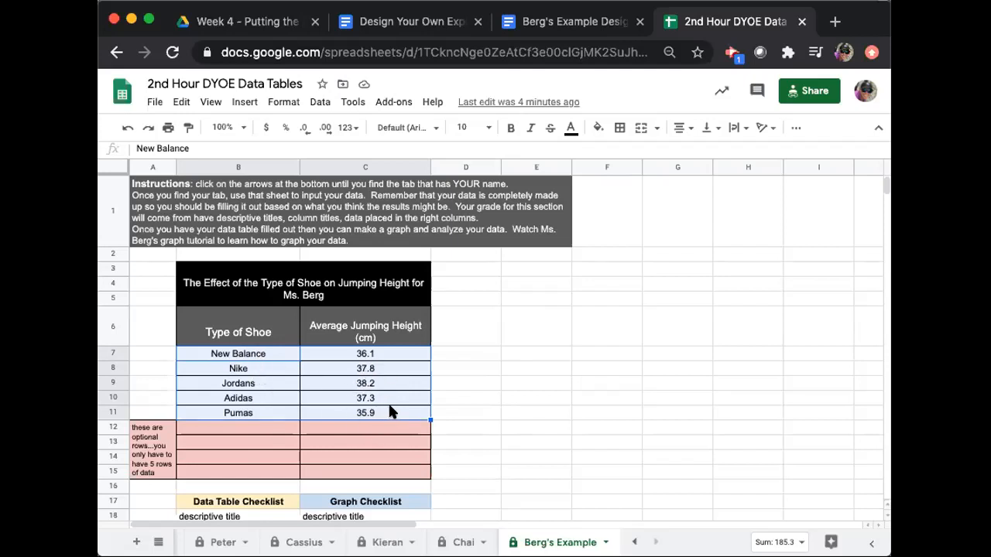
pyautogui.click(465, 367)
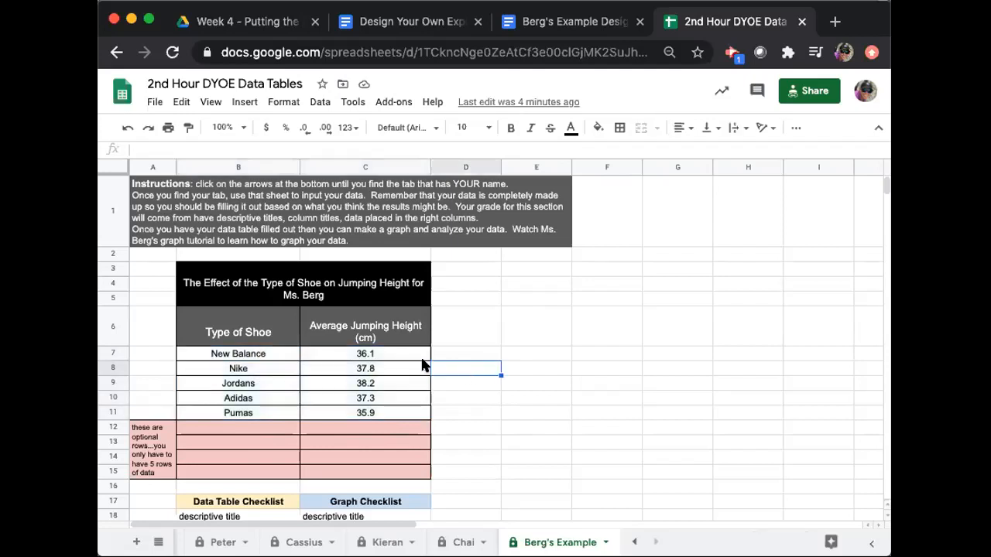
pyautogui.click(264, 356)
pyautogui.moveTo(264, 356); pyautogui.dragTo(334, 418)
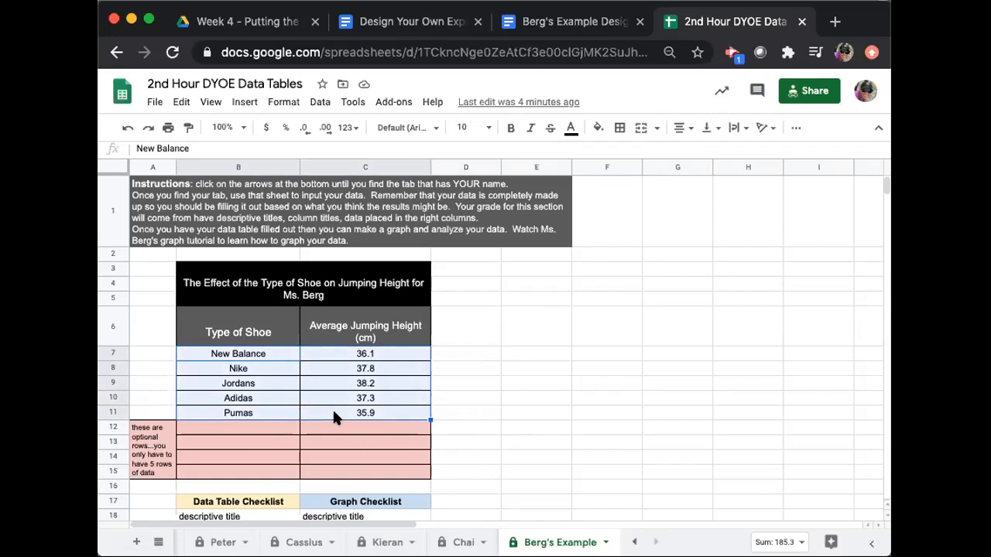
pyautogui.click(244, 103)
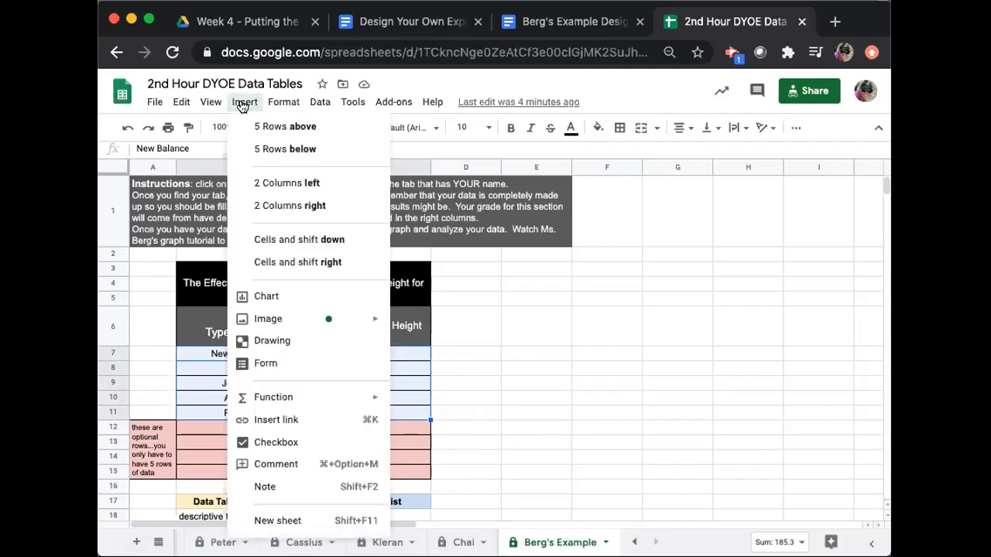
pyautogui.click(286, 301)
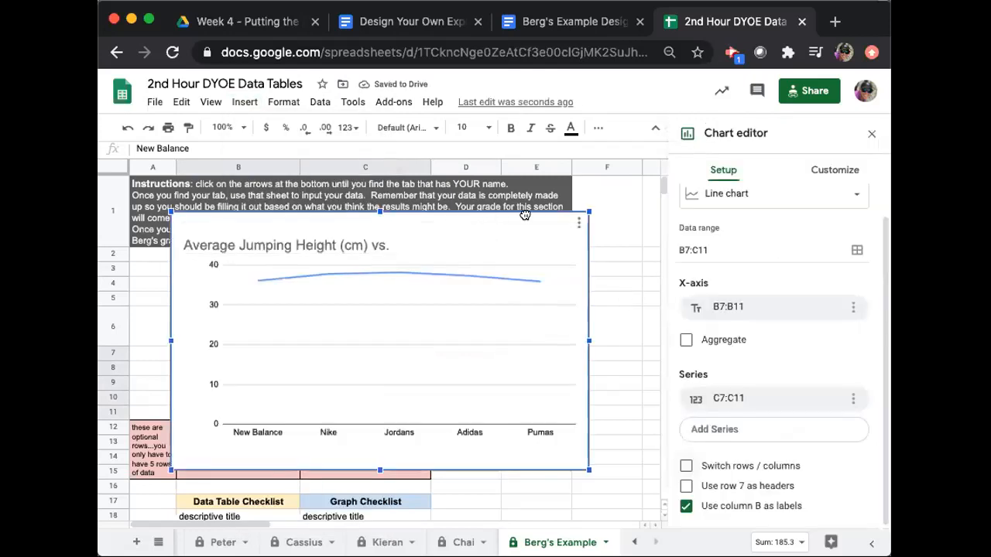
pyautogui.moveTo(485, 210); pyautogui.dragTo(550, 205)
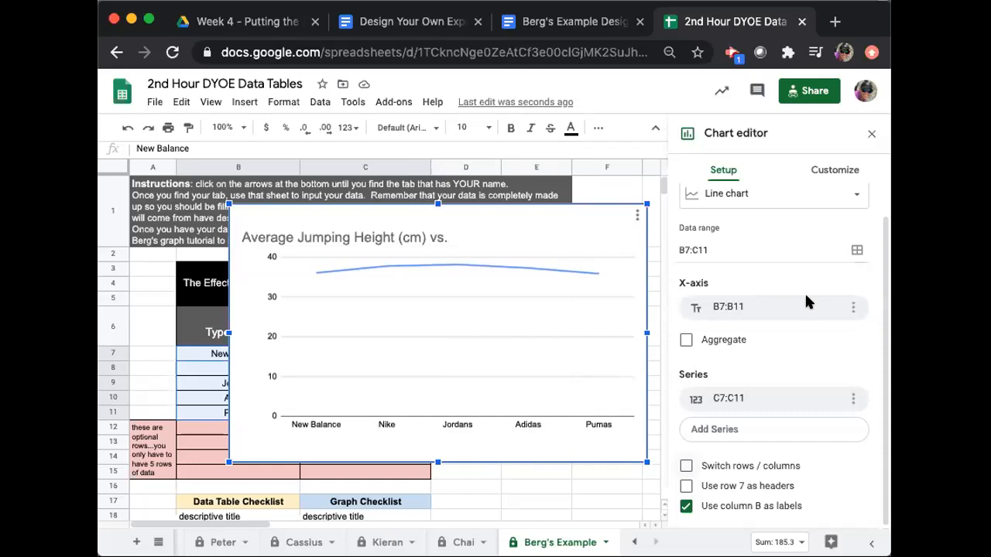
# Change the chart type to a column chart and review its data range, x-axis and series settings.
pyautogui.scroll(1, 805, 292)
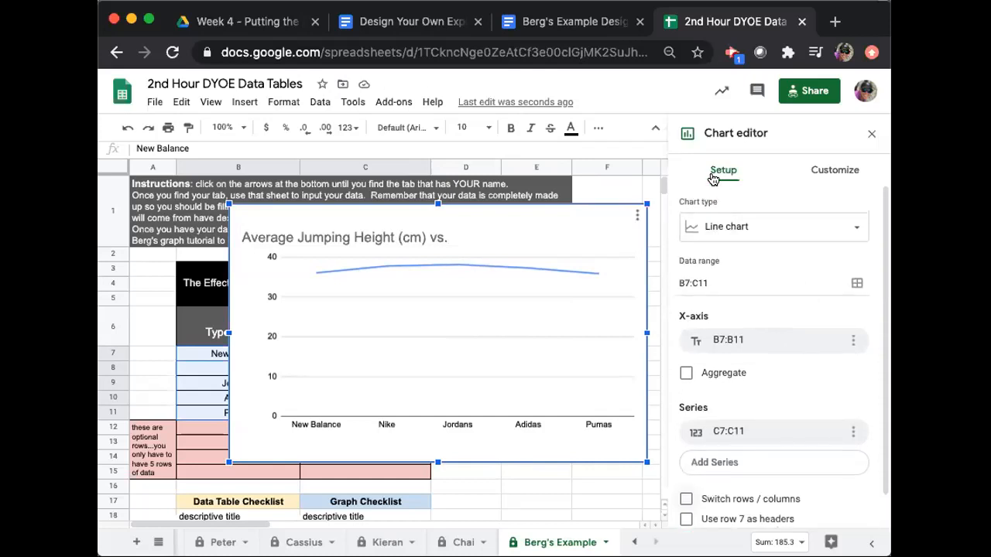
pyautogui.click(745, 236)
pyautogui.scroll(-3, 761, 402)
pyautogui.scroll(-3, 761, 409)
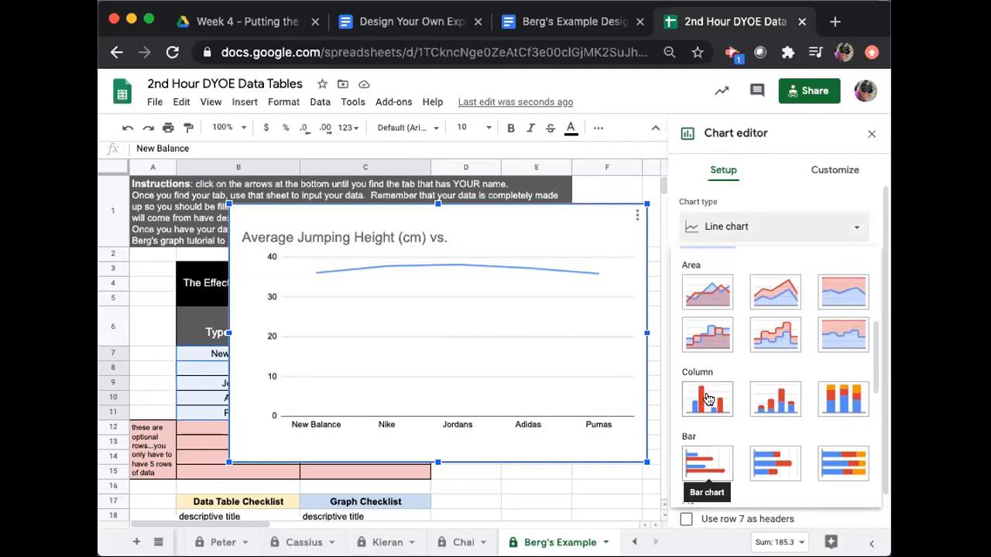
pyautogui.click(707, 398)
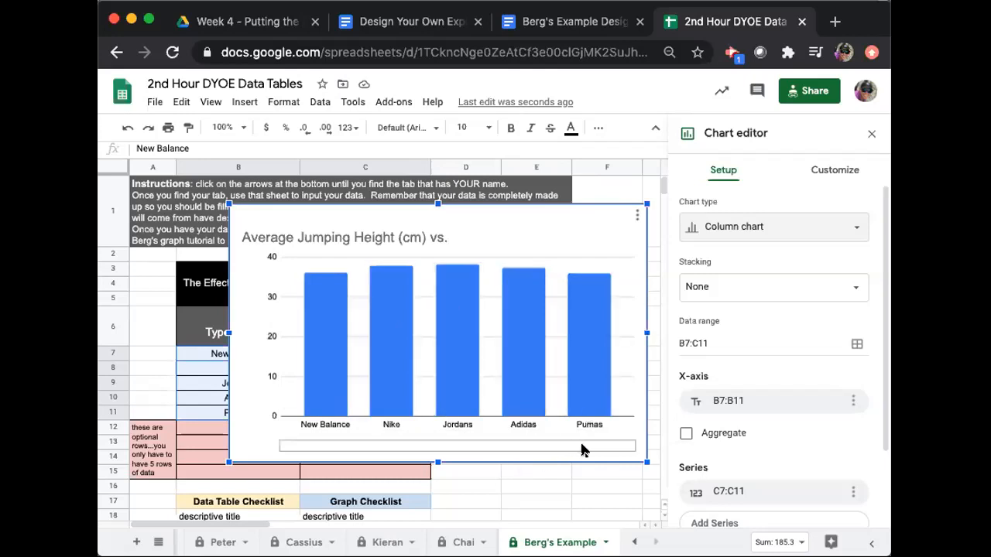
pyautogui.scroll(-3, 746, 363)
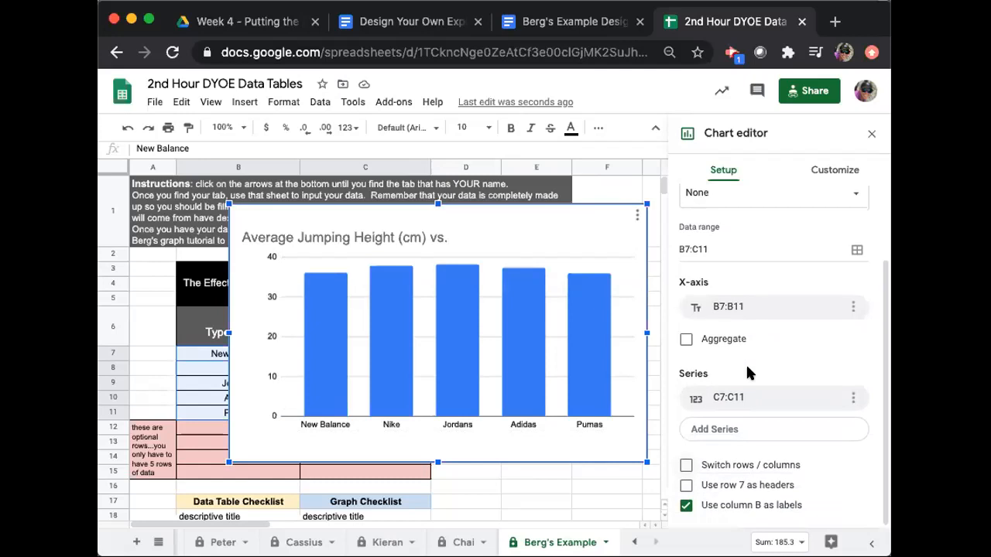
pyautogui.scroll(3, 745, 363)
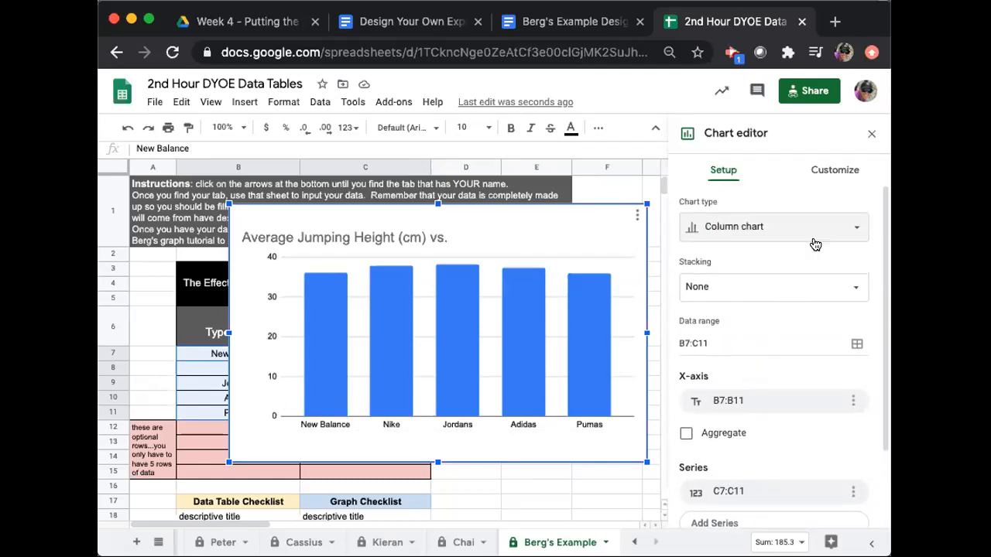
# In the chart style settings, try Maximize and turn it back off, and make the columns 3D.
pyautogui.click(836, 175)
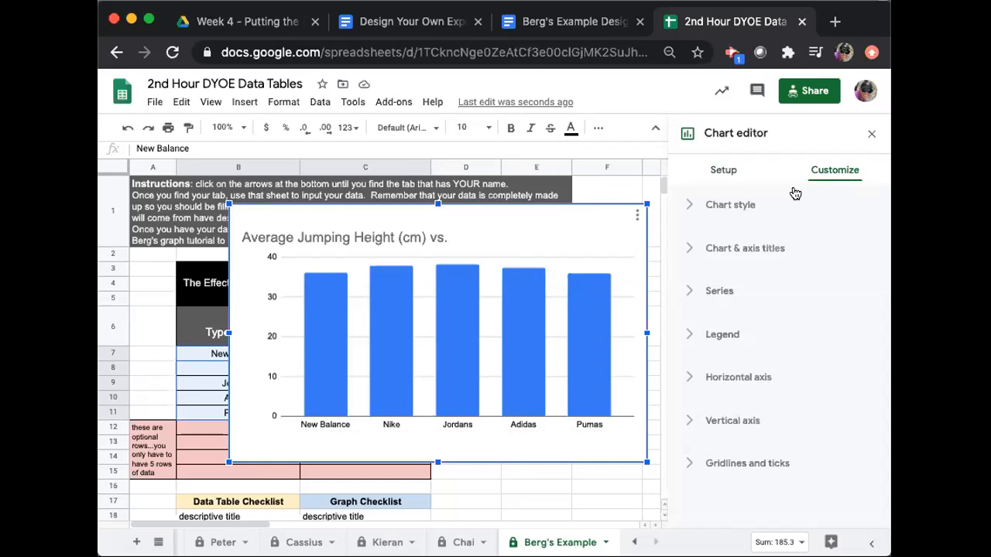
pyautogui.click(711, 209)
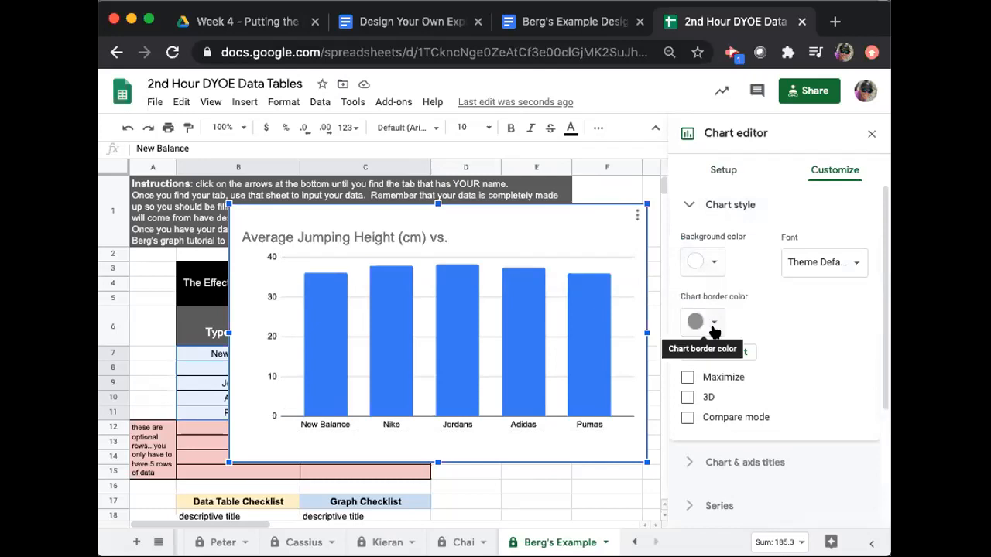
pyautogui.scroll(-1, 811, 379)
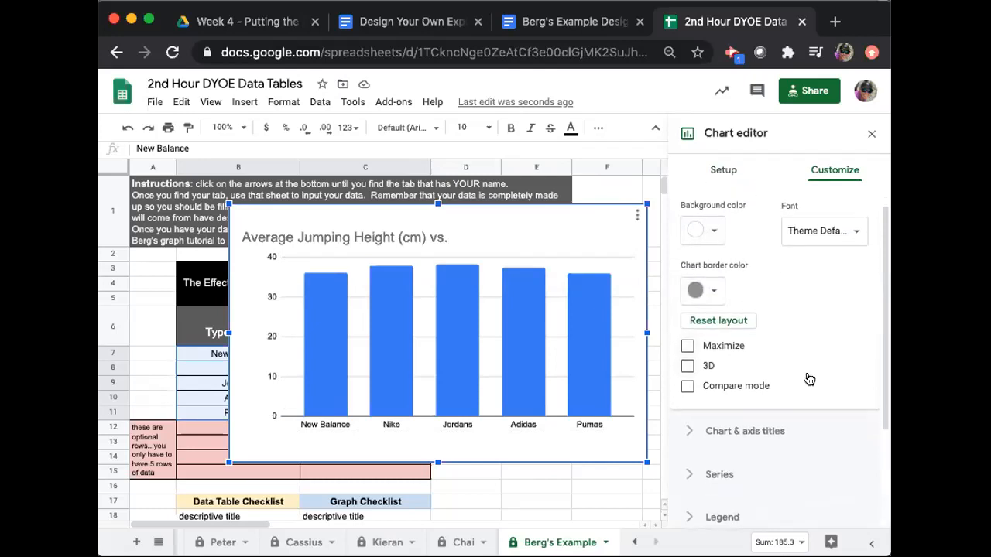
pyautogui.click(687, 346)
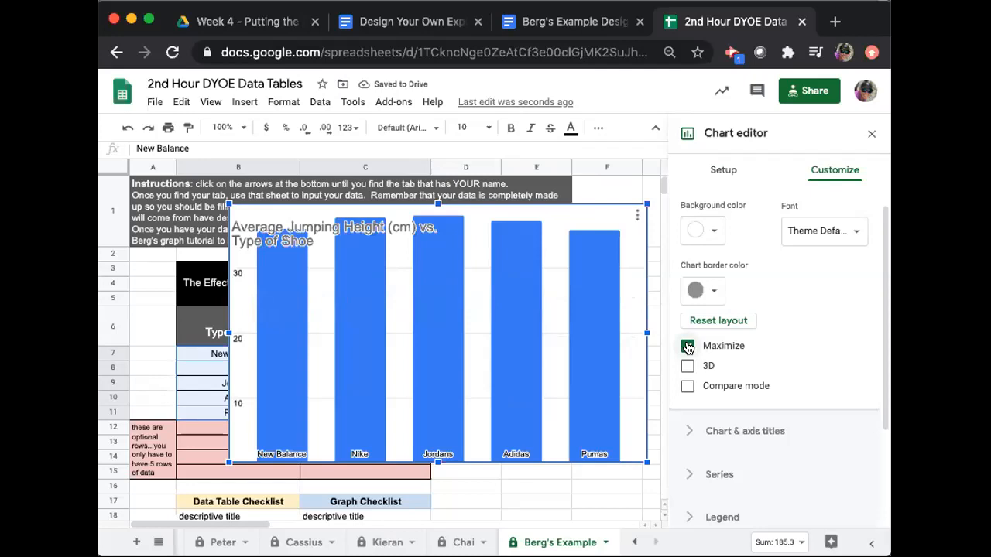
pyautogui.click(688, 346)
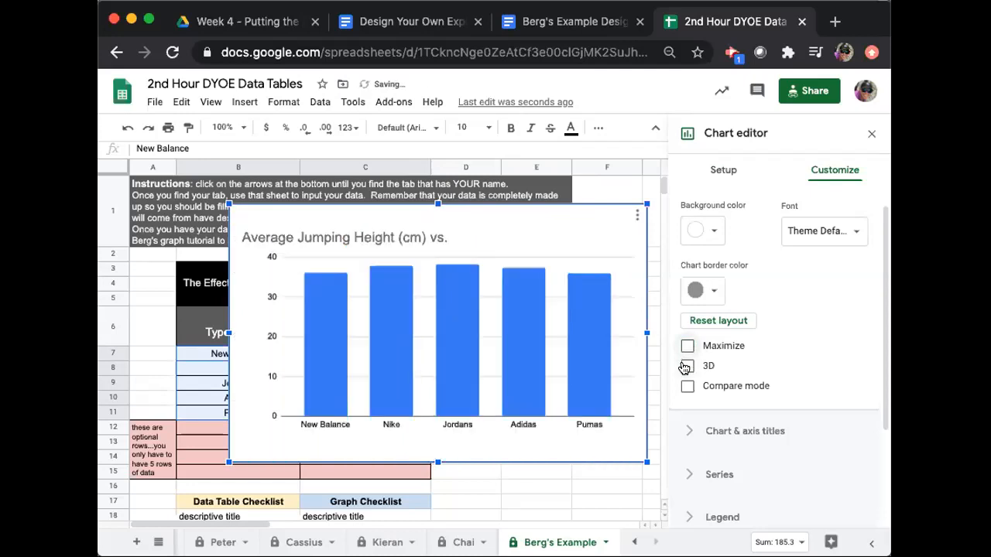
pyautogui.click(687, 366)
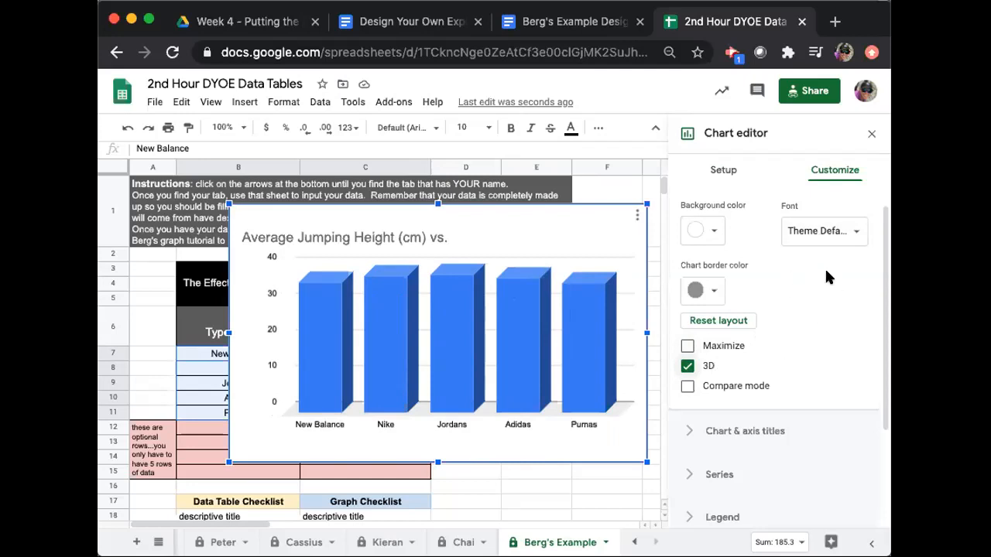
# Replace the chart title with "The Effect of the Type of Shoe on", the teacher's name in possessive form, and "Jumping Height".
pyautogui.scroll(-2, 821, 309)
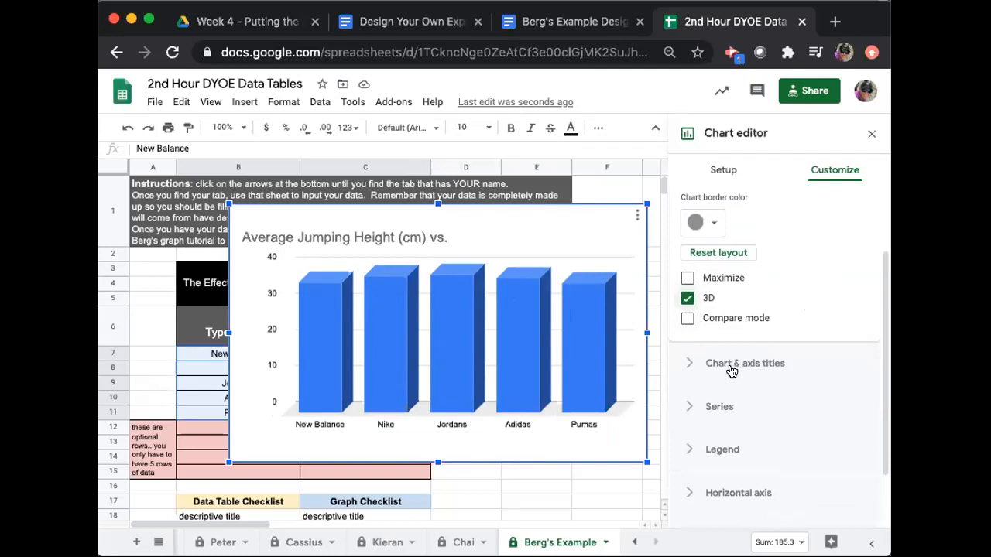
pyautogui.click(690, 369)
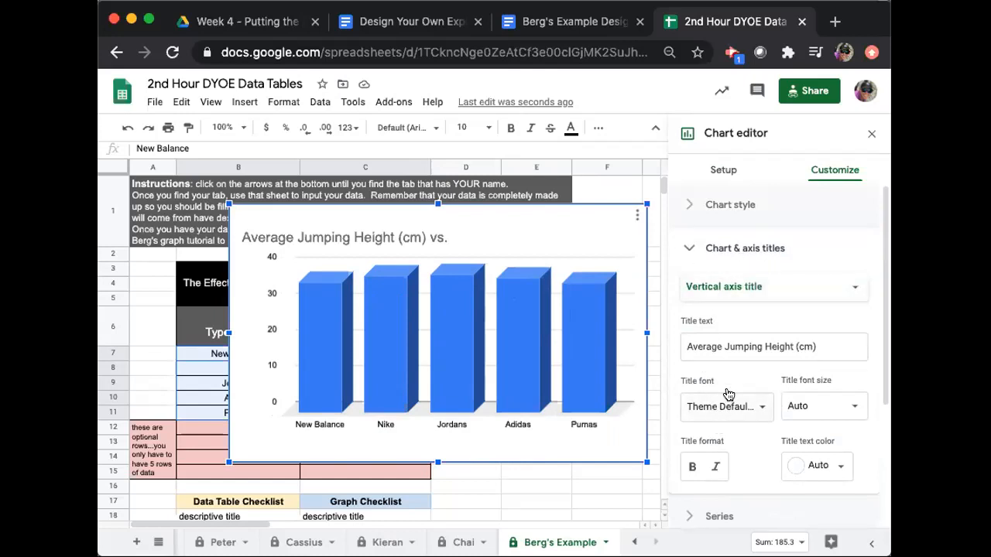
pyautogui.click(752, 291)
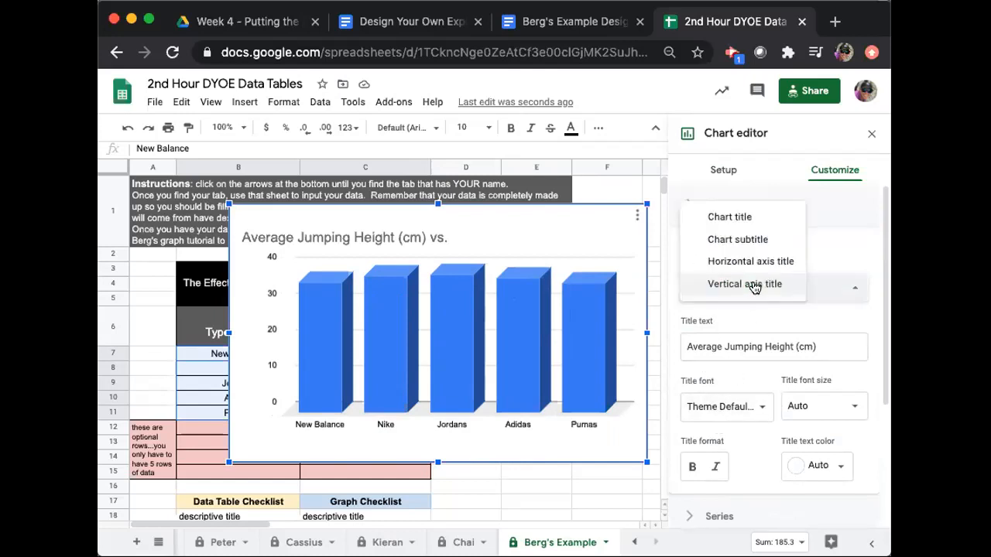
pyautogui.click(745, 217)
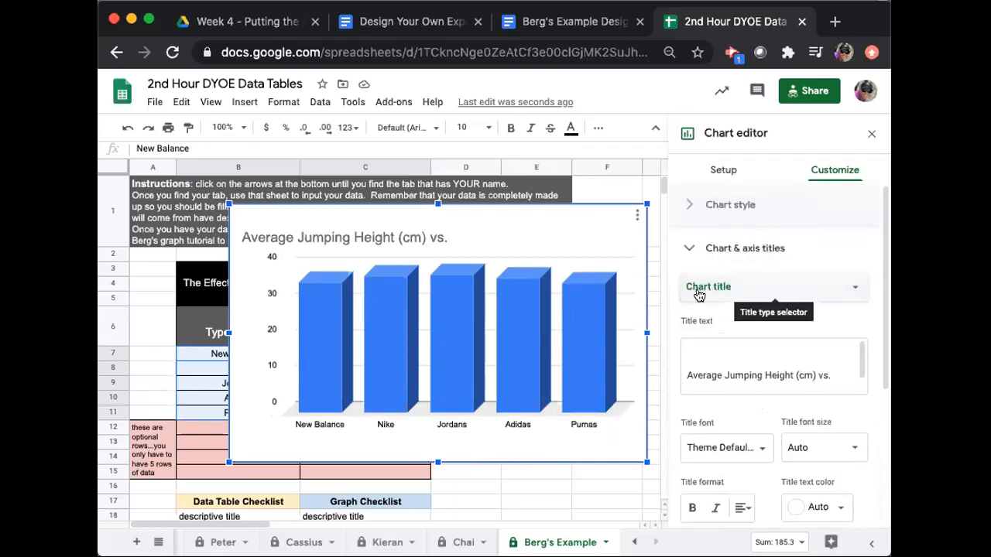
pyautogui.click(777, 365)
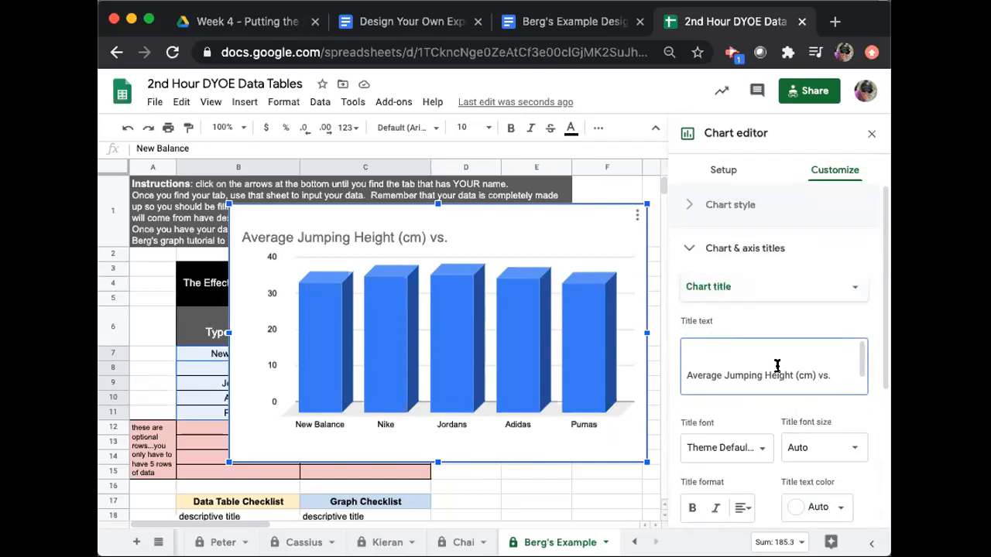
pyautogui.press('super+a')
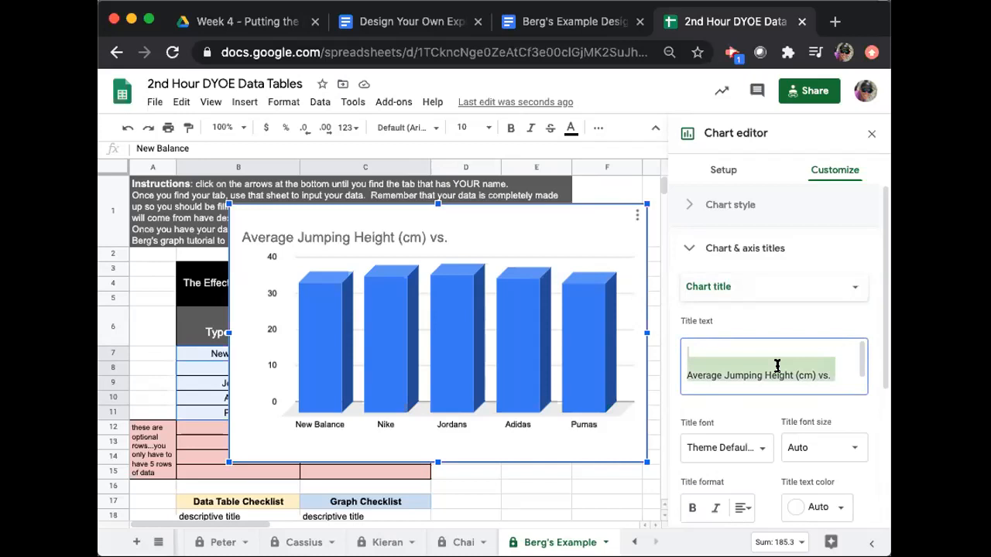
pyautogui.press('BackSpace')
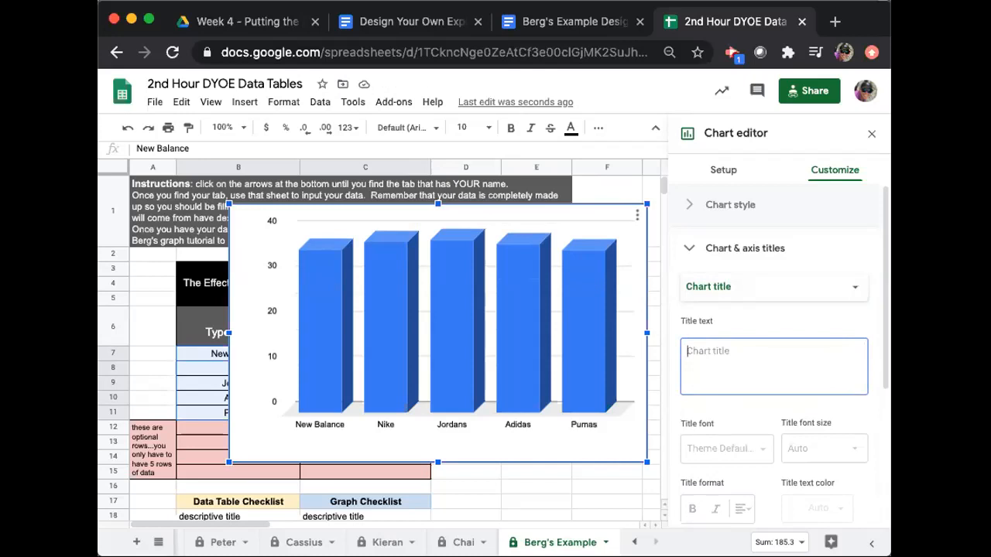
pyautogui.write('The Effect of the Type of ')
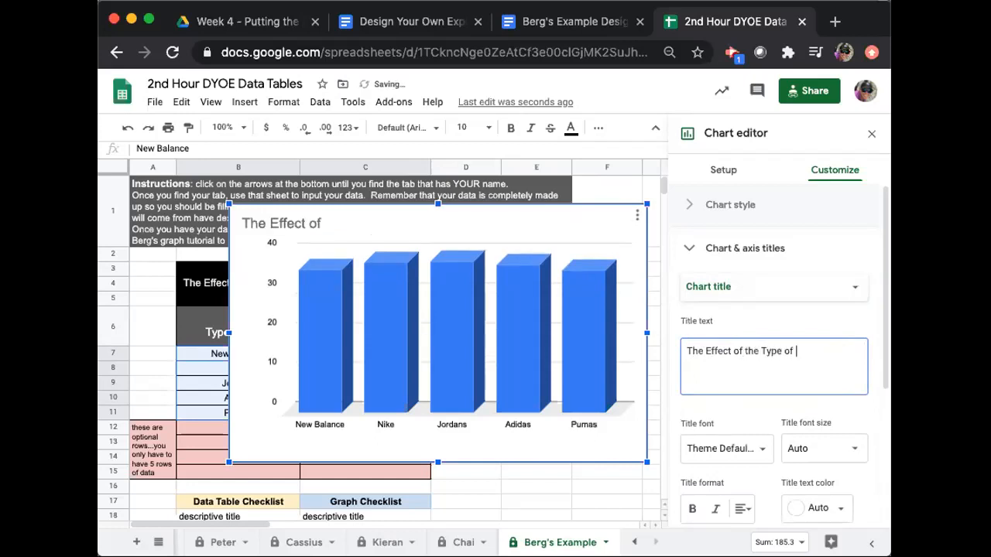
pyautogui.write("Shoe on Ms. Berg's Jumping Height")
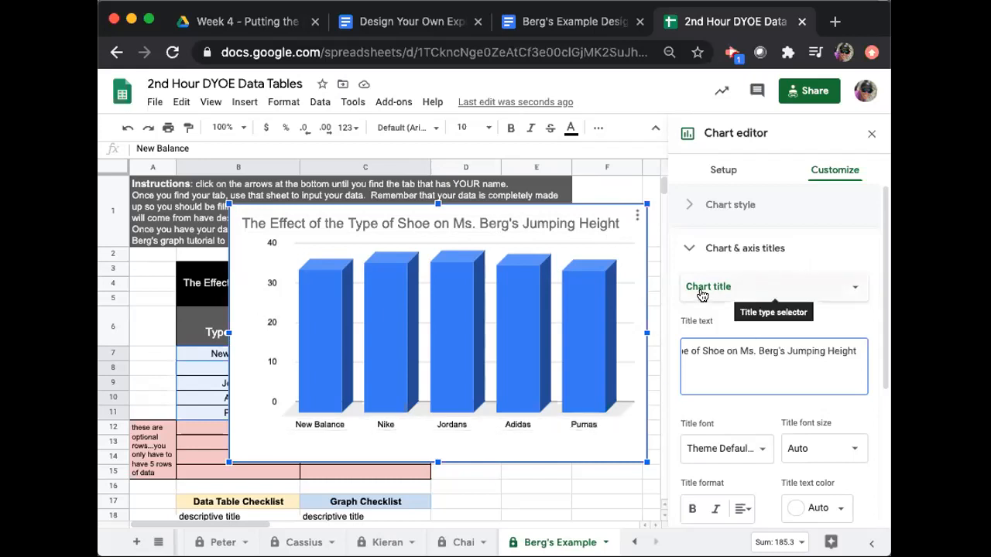
# Enter "Type of Shoe" as the chart's horizontal axis title, replacing the existing title text.
pyautogui.click(856, 294)
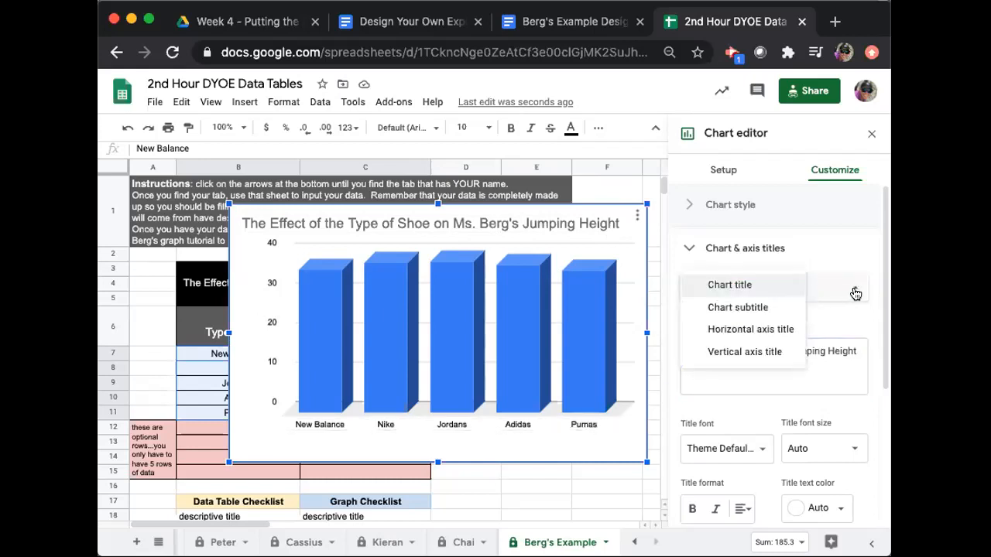
pyautogui.click(753, 331)
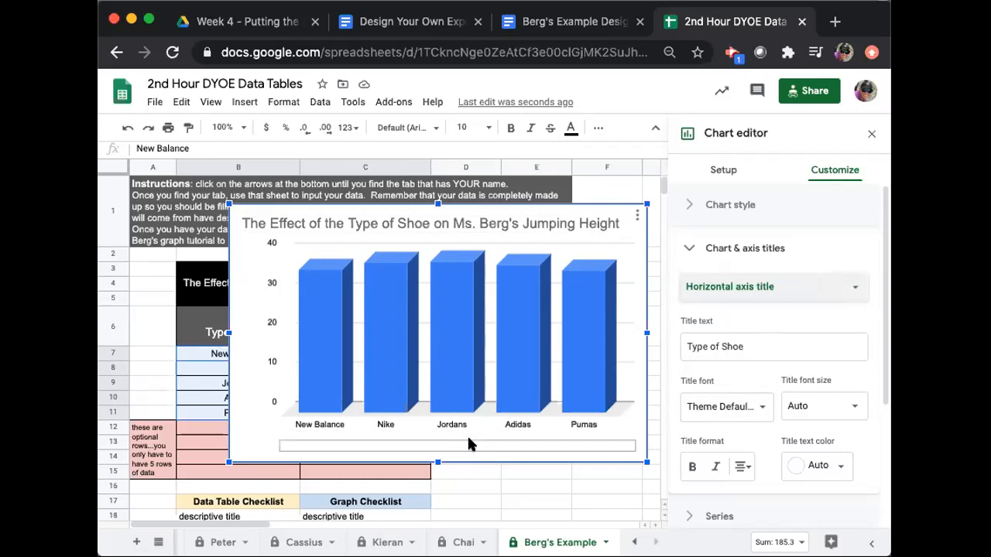
pyautogui.click(746, 349)
pyautogui.moveTo(746, 349); pyautogui.dragTo(679, 347)
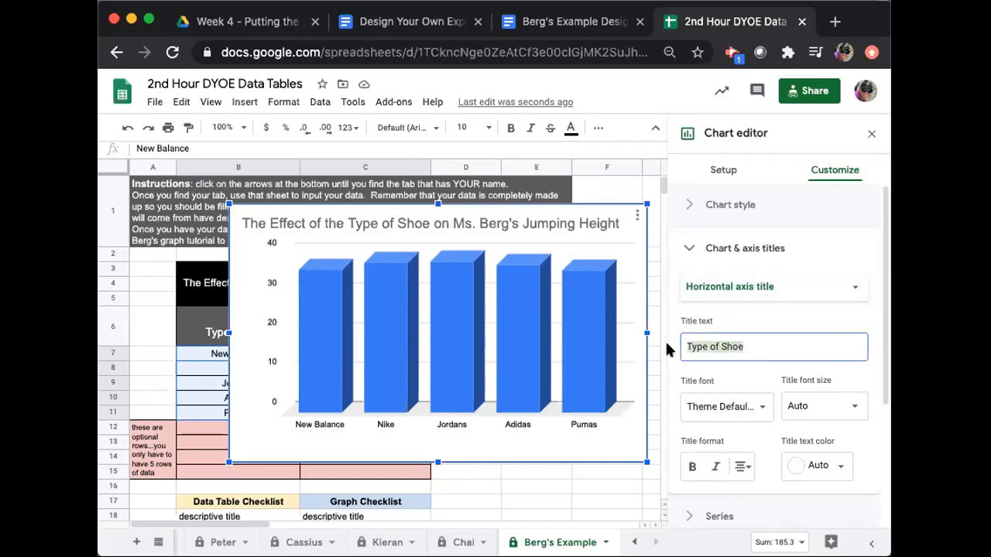
pyautogui.write('Ty')
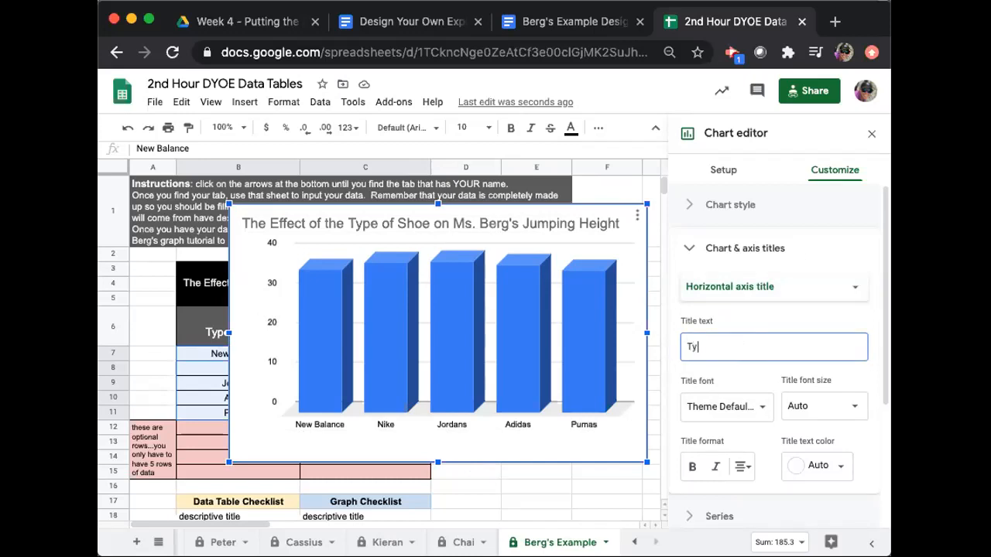
pyautogui.write('pe of Shoe')
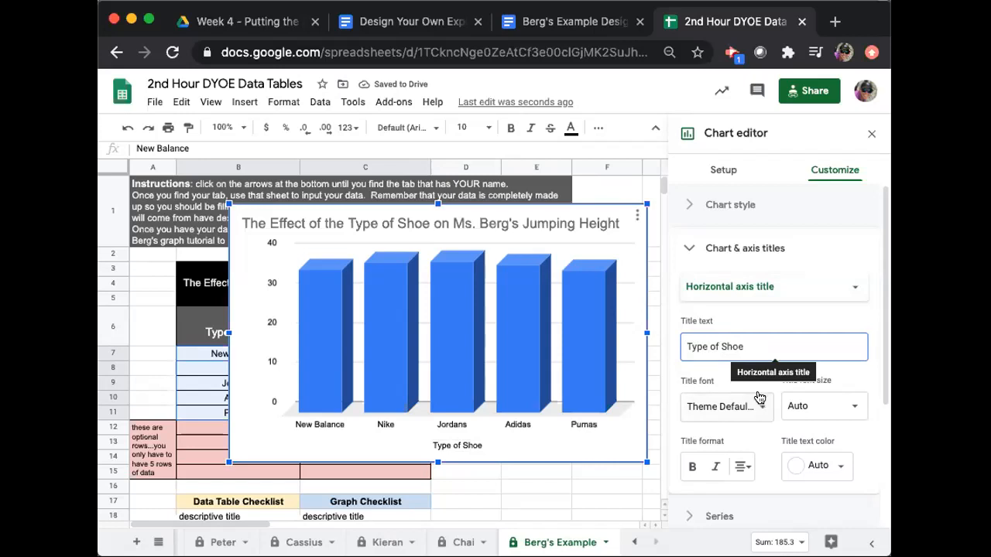
# Format the horizontal axis title in the custom teal color, bold and italic.
pyautogui.scroll(-1, 750, 430)
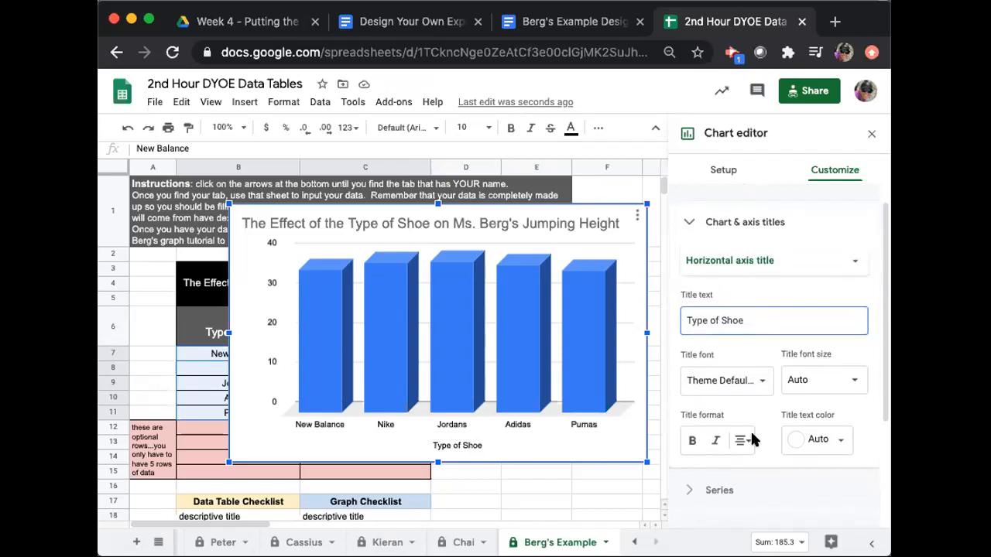
pyautogui.click(817, 424)
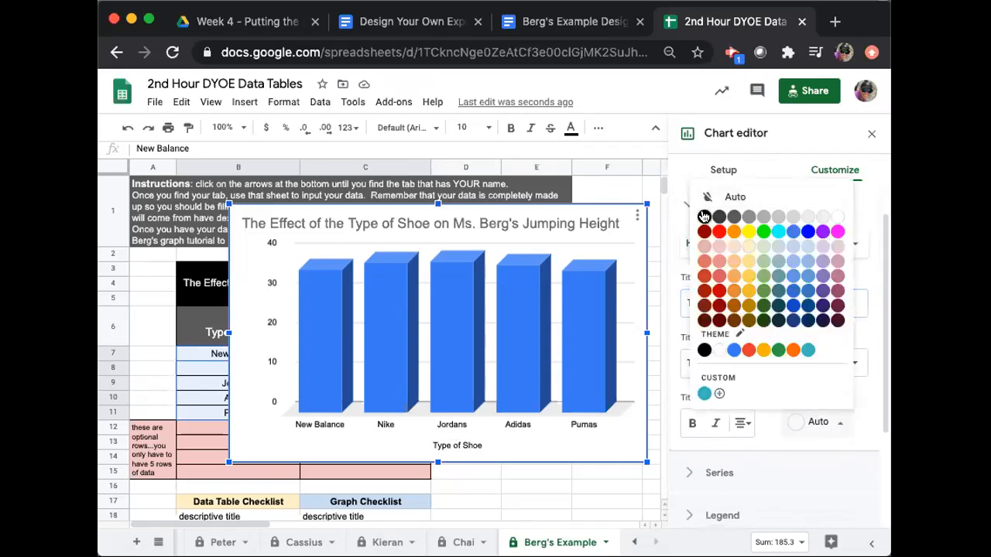
pyautogui.click(703, 393)
pyautogui.click(693, 424)
pyautogui.click(714, 424)
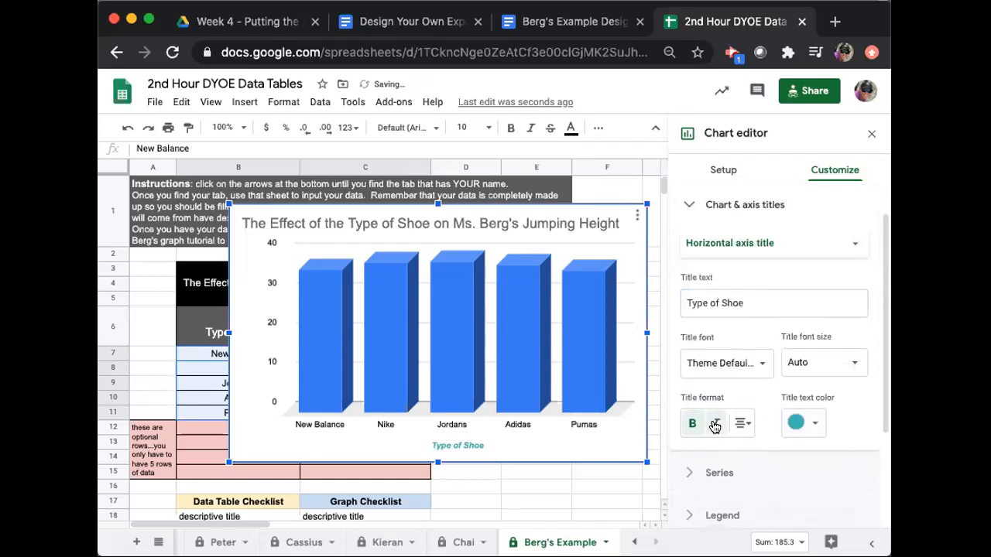
# Change the horizontal axis title's text color to black.
pyautogui.click(804, 426)
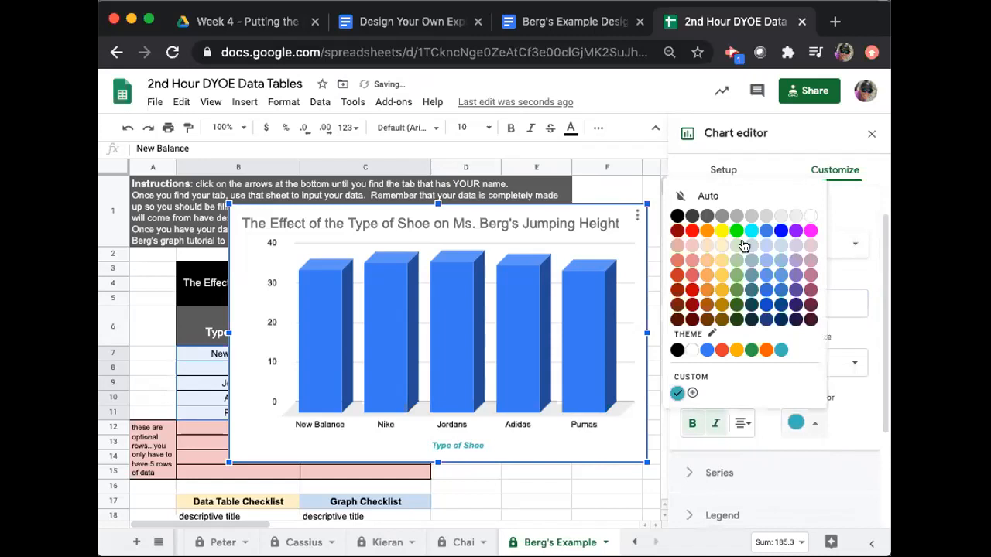
pyautogui.click(677, 216)
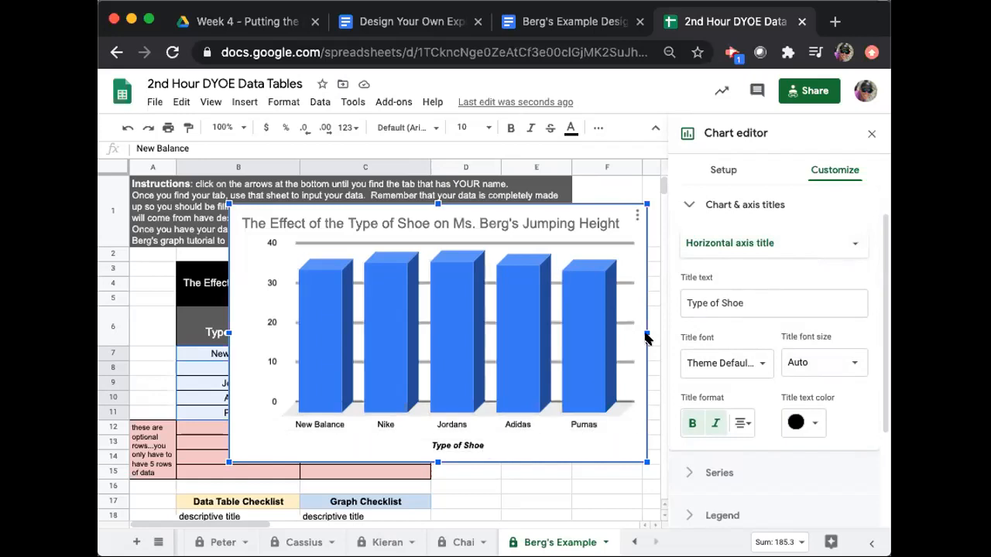
# Enter "Average Jumping Height (cm)" as the chart's vertical axis title, replacing the existing title text.
pyautogui.click(766, 243)
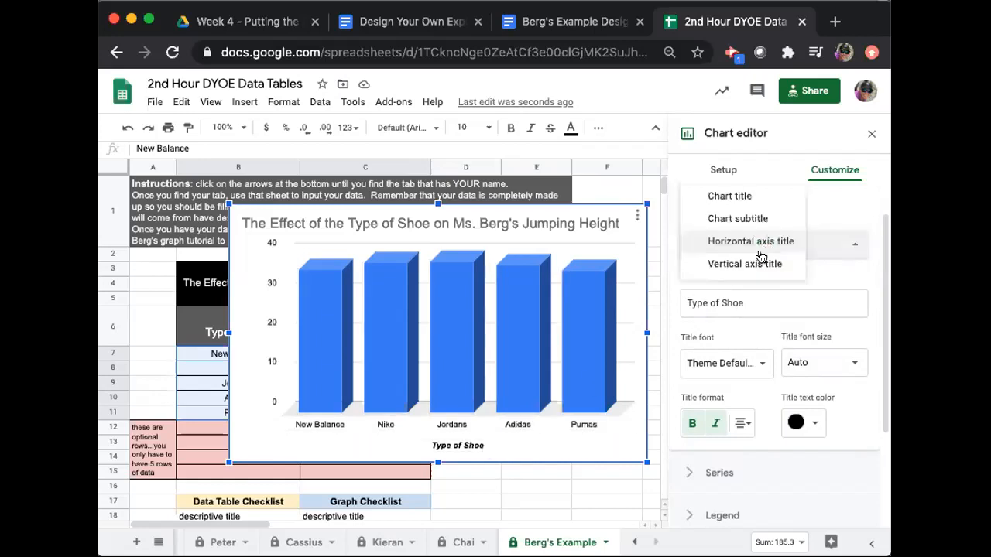
pyautogui.click(755, 264)
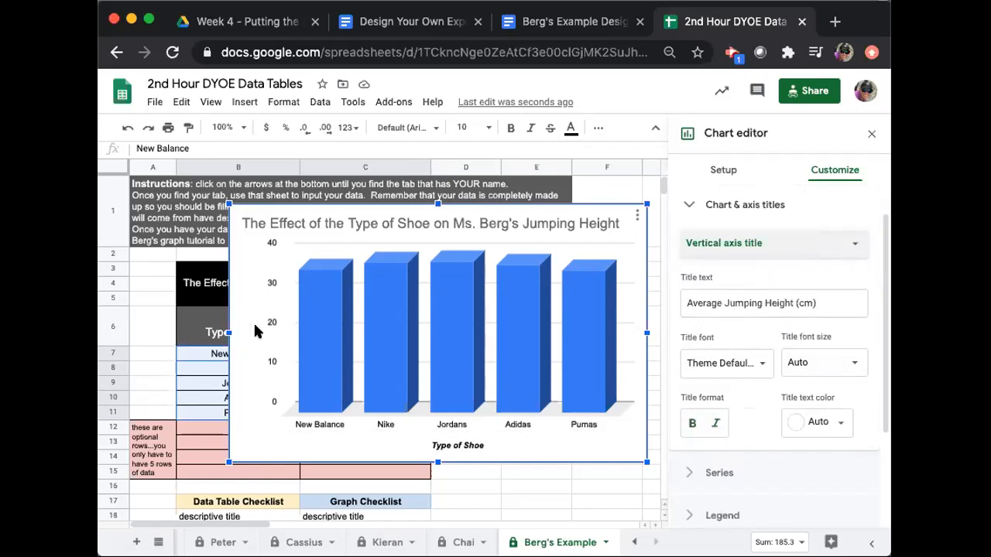
pyautogui.moveTo(829, 303); pyautogui.dragTo(663, 305)
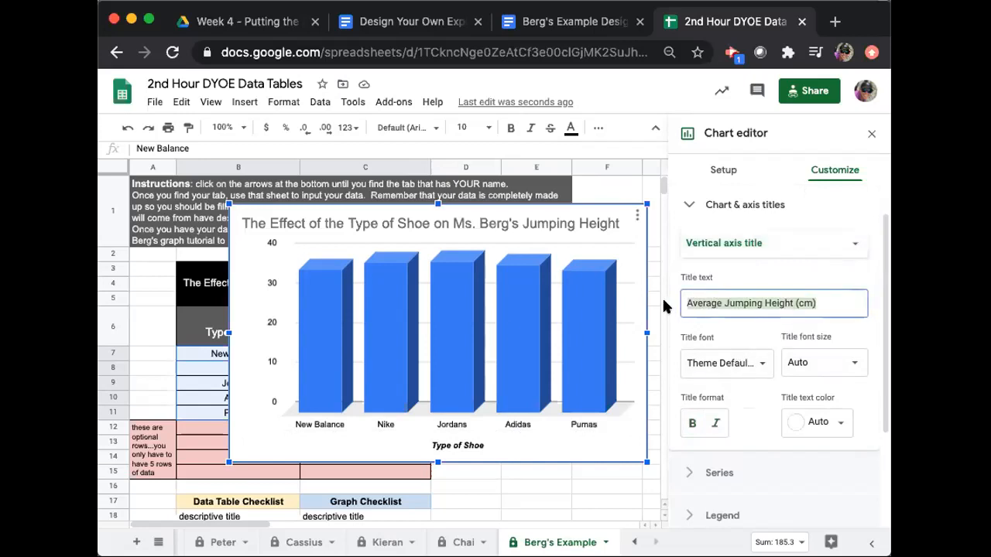
pyautogui.write('Average Jumping Height (cm')
pyautogui.press('BackSpace')
pyautogui.press('BackSpace')
pyautogui.write('(cm)')
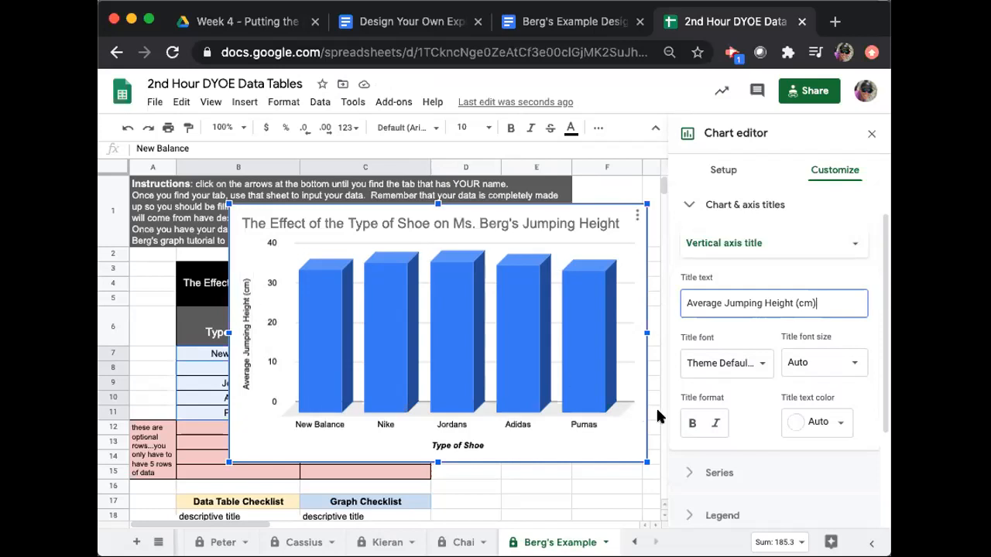
# Make the vertical axis title bold and italic, and close the chart and axis title settings.
pyautogui.click(690, 424)
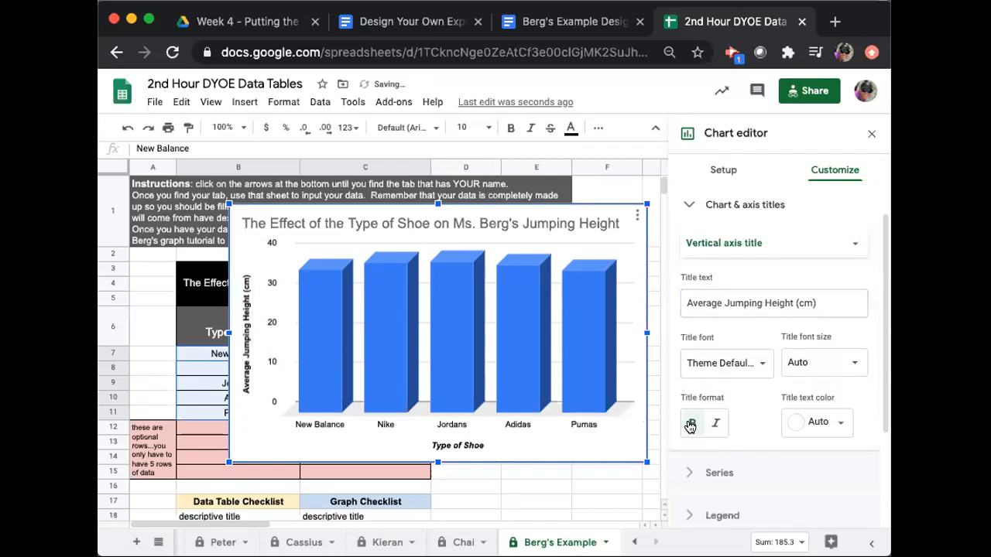
pyautogui.click(716, 425)
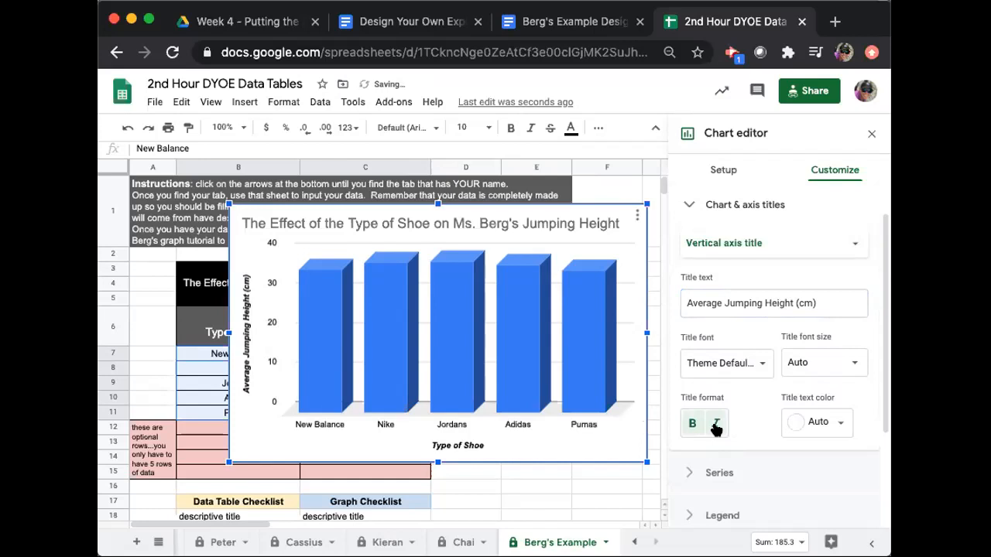
pyautogui.click(691, 207)
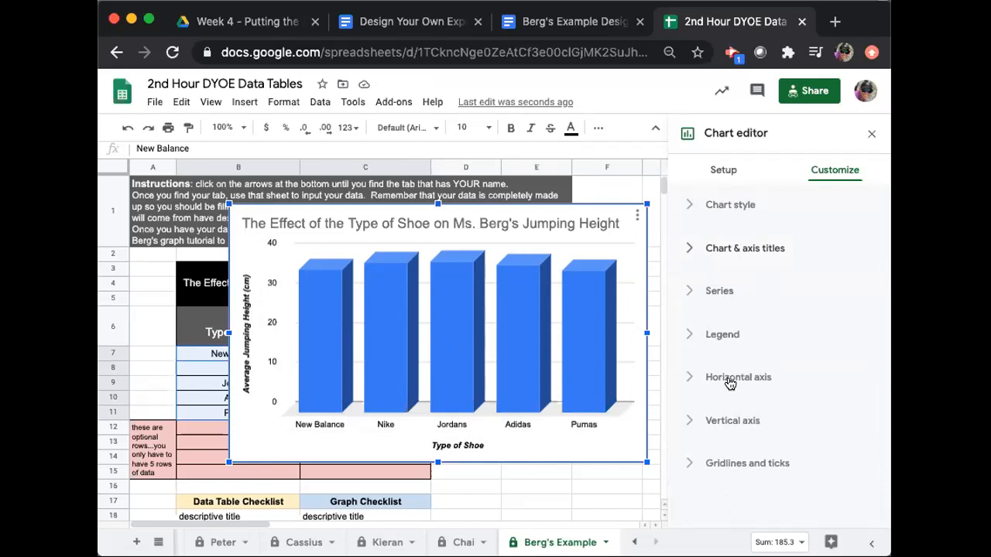
# Show the axis line on the chart's vertical axis.
pyautogui.click(690, 423)
pyautogui.scroll(-3, 743, 430)
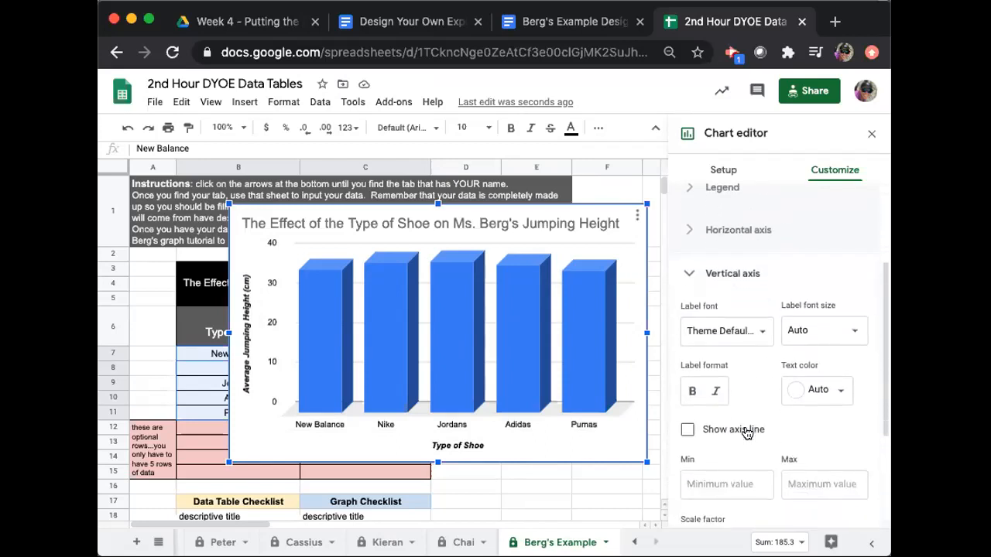
pyautogui.click(686, 431)
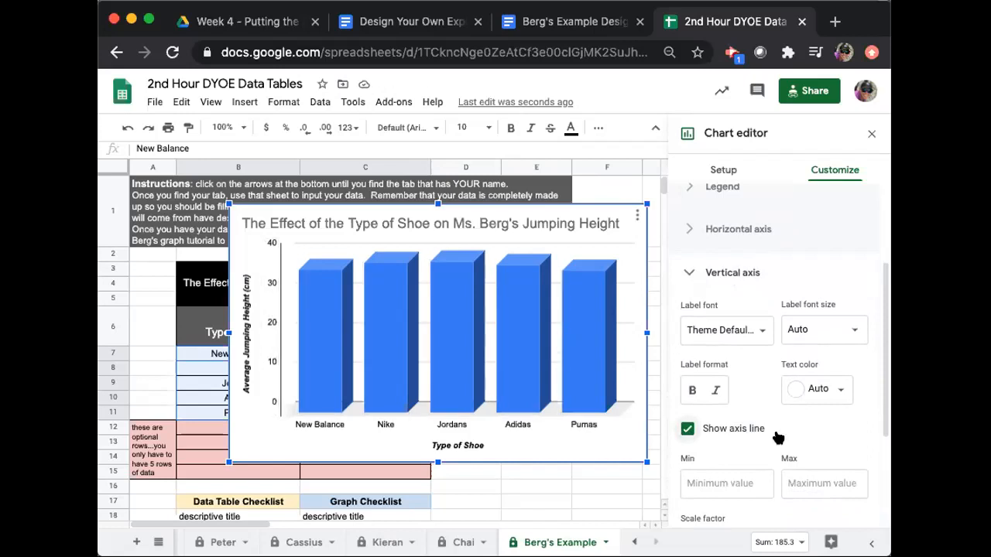
# Set the vertical axis range to a minimum of 30 and a maximum of 40, and close the vertical axis settings.
pyautogui.scroll(-2, 774, 435)
pyautogui.scroll(-1, 775, 431)
pyautogui.scroll(1, 775, 431)
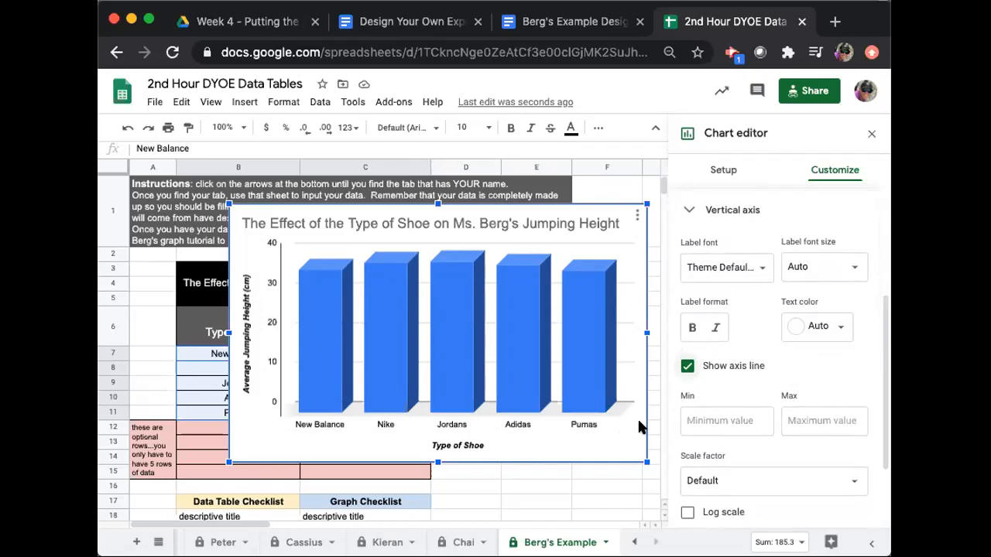
pyautogui.click(736, 421)
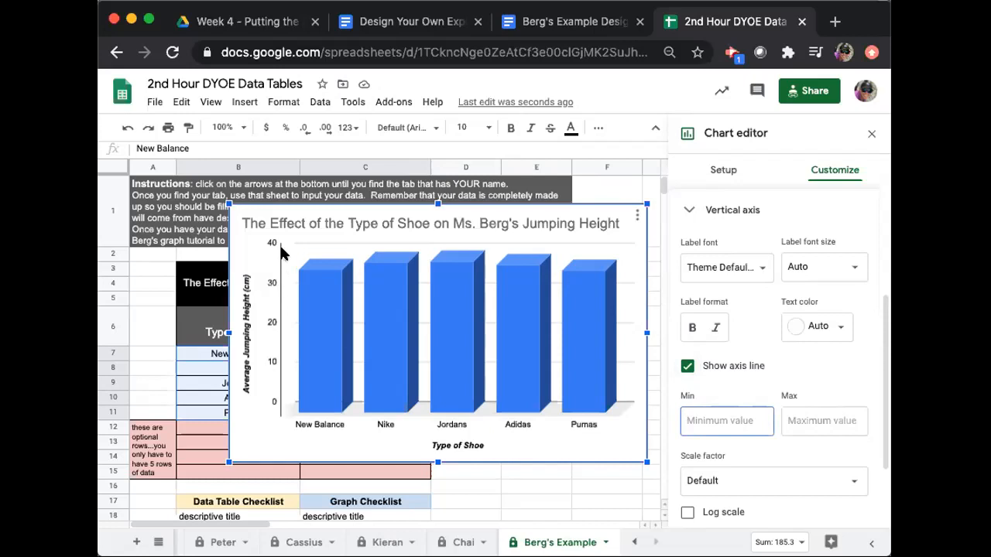
pyautogui.write('30')
pyautogui.click(823, 421)
pyautogui.write('40')
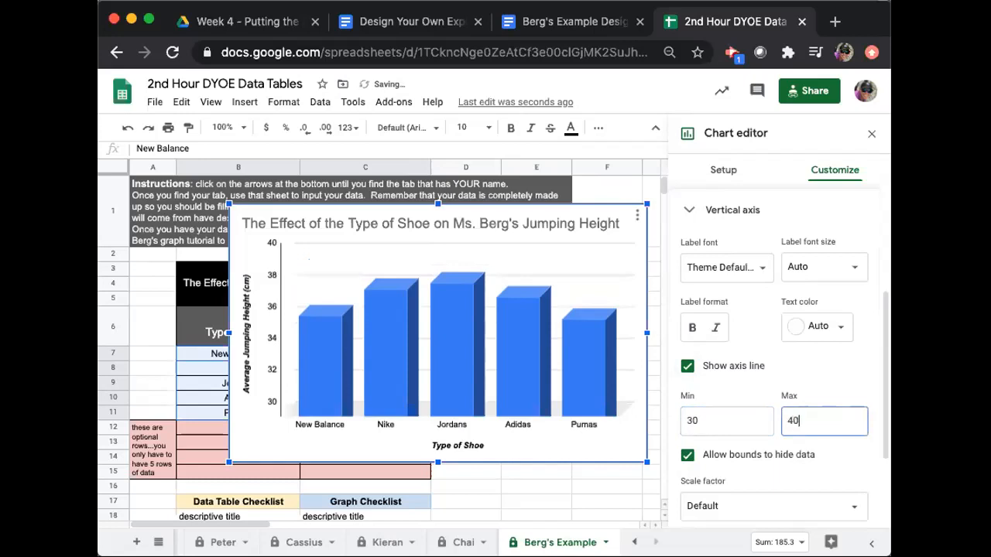
pyautogui.click(854, 380)
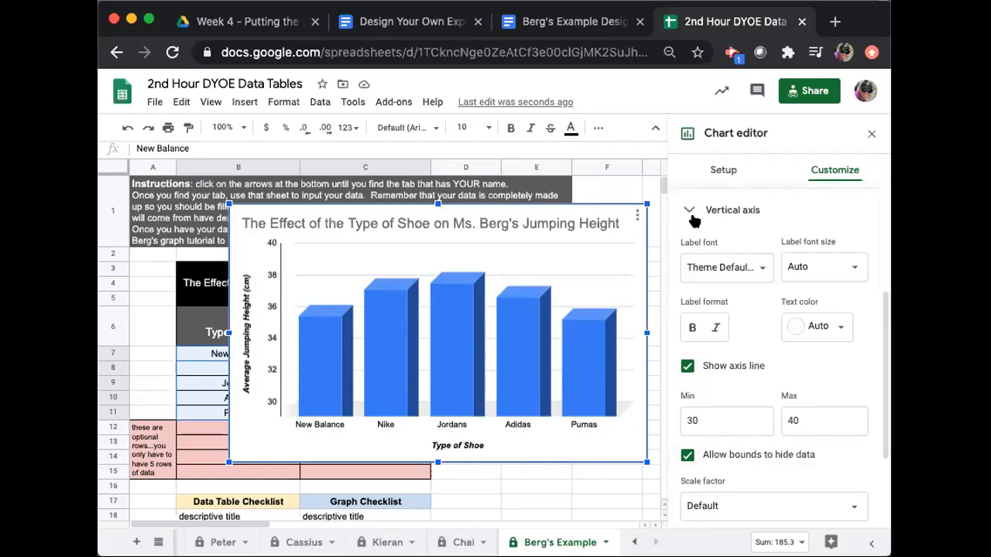
pyautogui.scroll(-3, 793, 367)
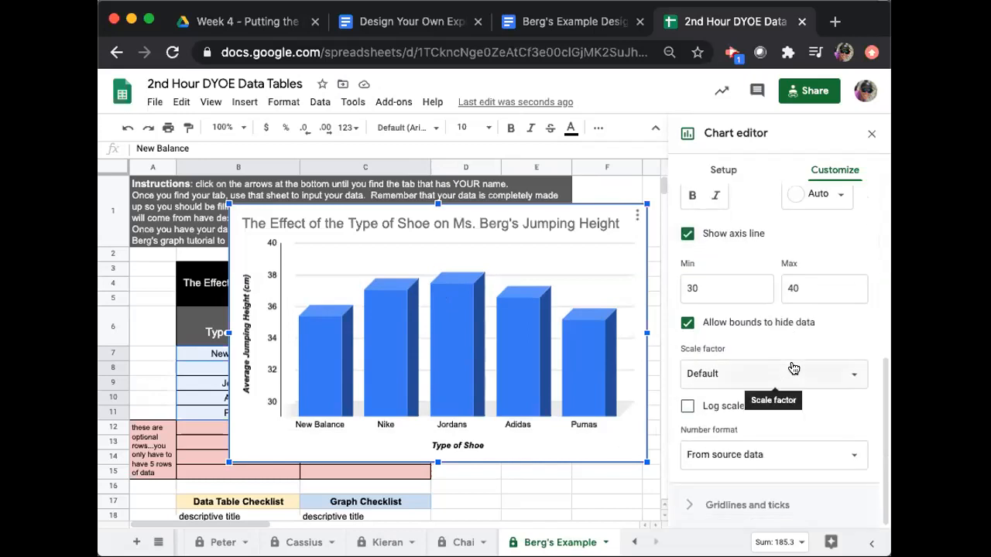
pyautogui.scroll(4, 767, 366)
pyautogui.click(690, 247)
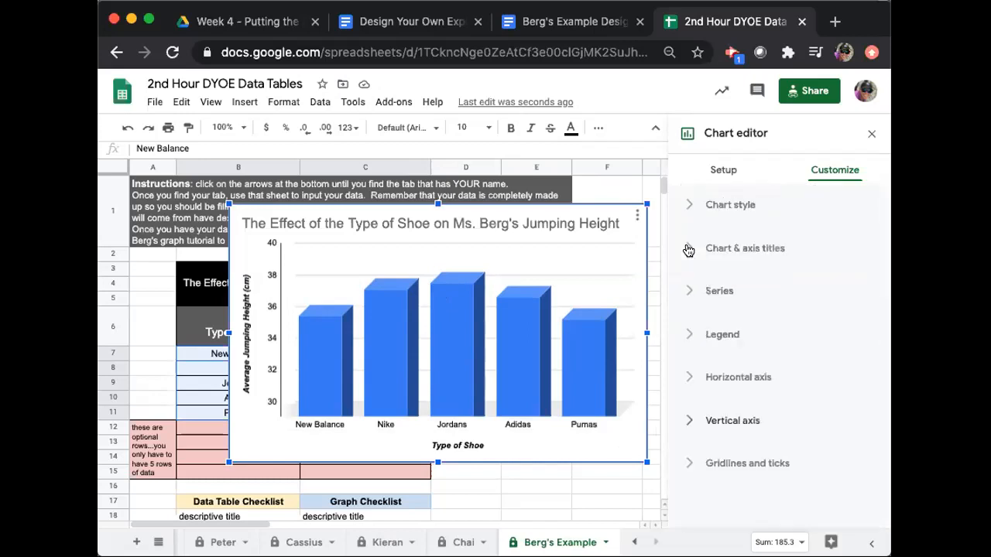